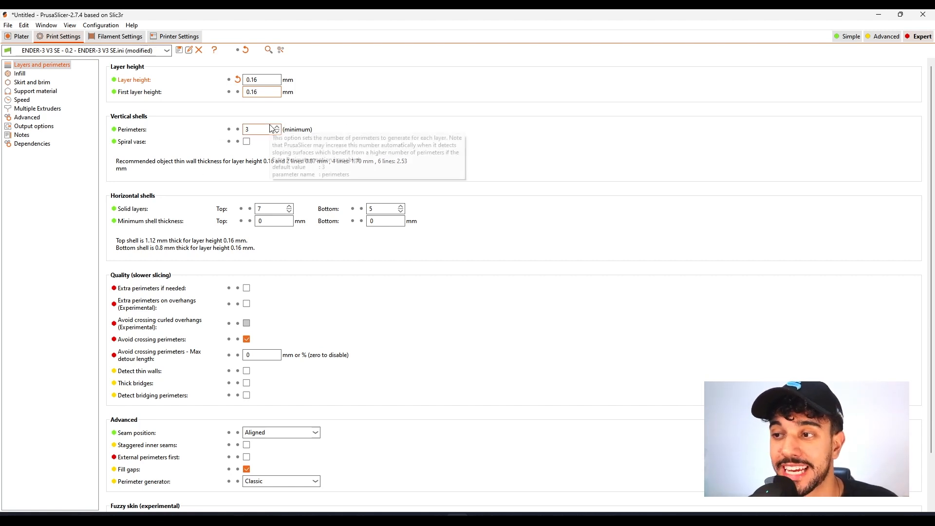
Set the infill density to 10% in the print settings, and open the skirt and brim settings
left_click(17, 73)
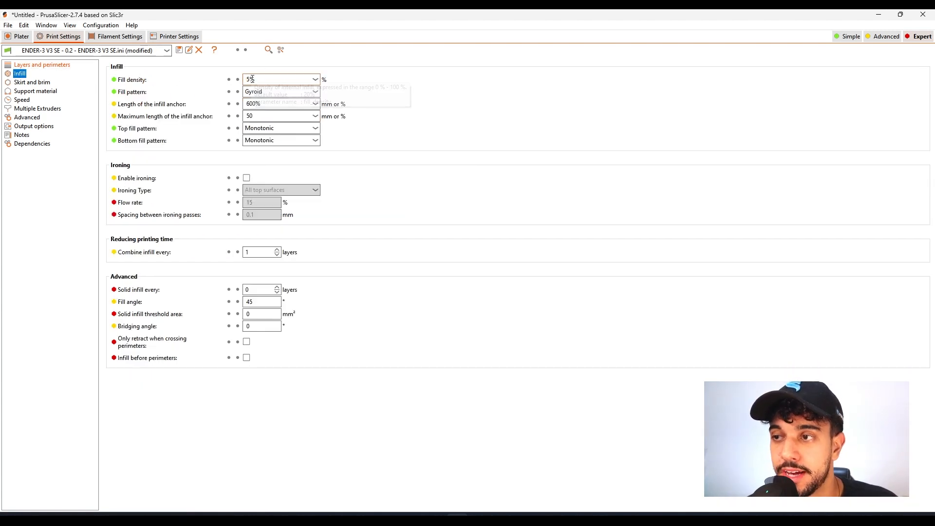
left_click(250, 79)
key("BackSpace")
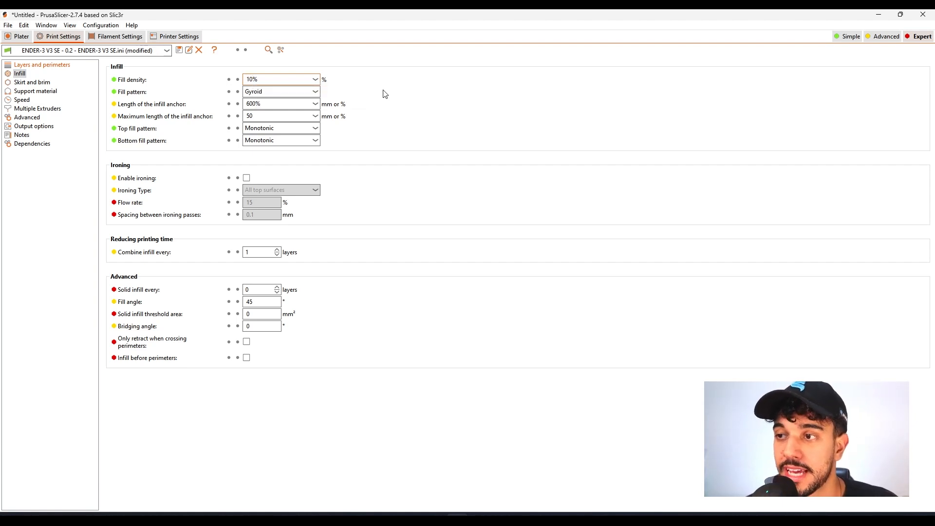
mouse_move(140, 96)
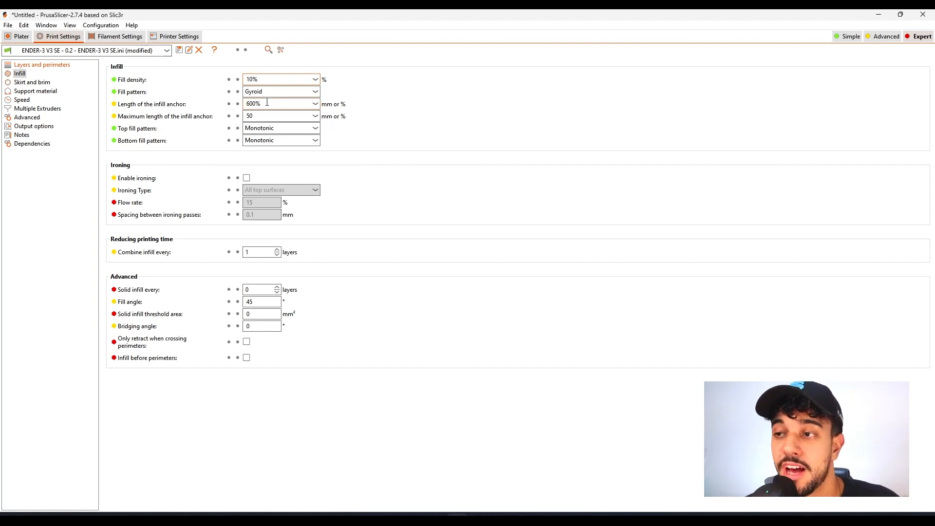
mouse_move(266, 103)
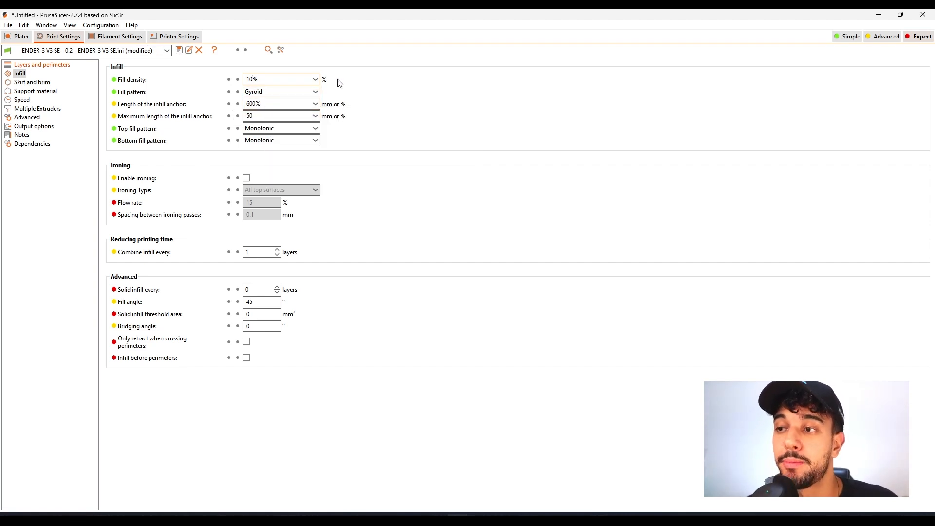
left_click(43, 83)
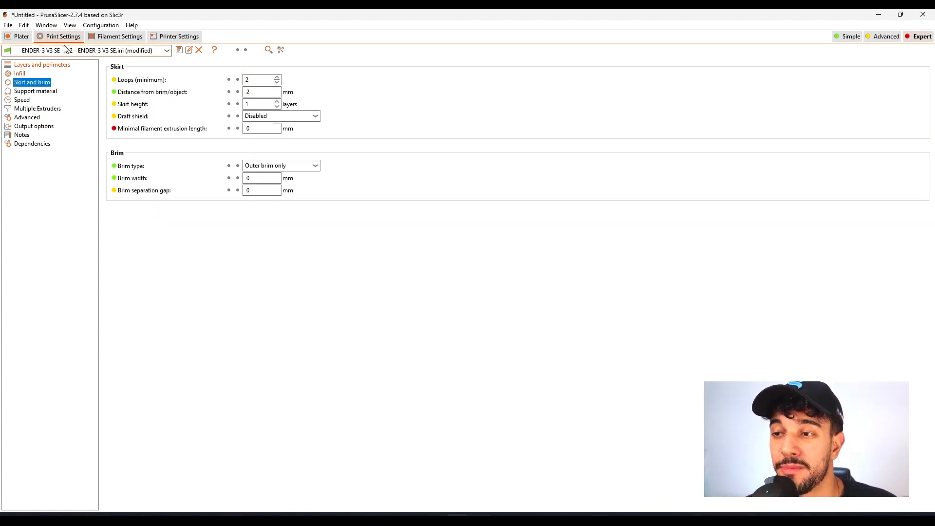
Examine the undersides of the Santa hat and face parts, their sockets and the connecting pin on the plate
left_click(21, 38)
left_click_drag(403, 379, 413, 326)
left_click(177, 319)
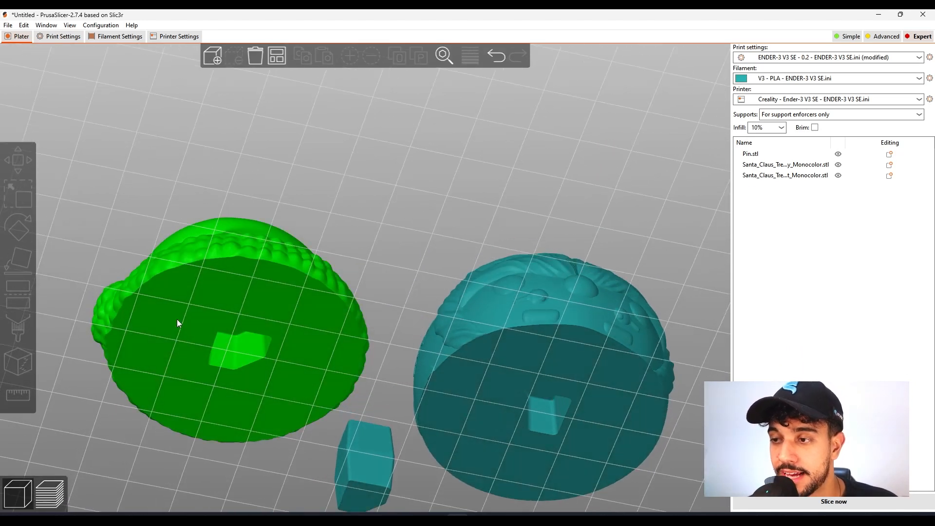
left_click(222, 313)
left_click(513, 348)
left_click(319, 321)
left_click_drag(441, 177, 411, 212)
left_click(448, 161)
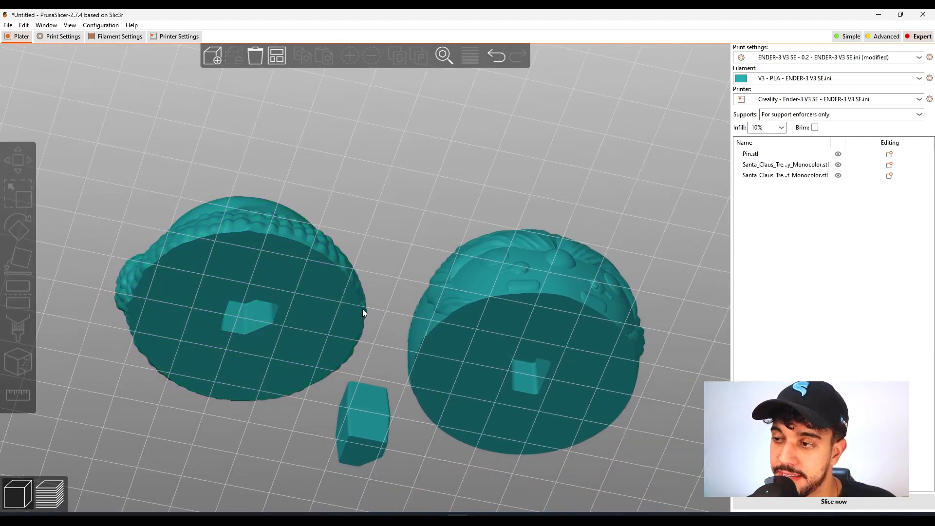
left_click_drag(366, 266, 404, 263)
left_click(374, 393)
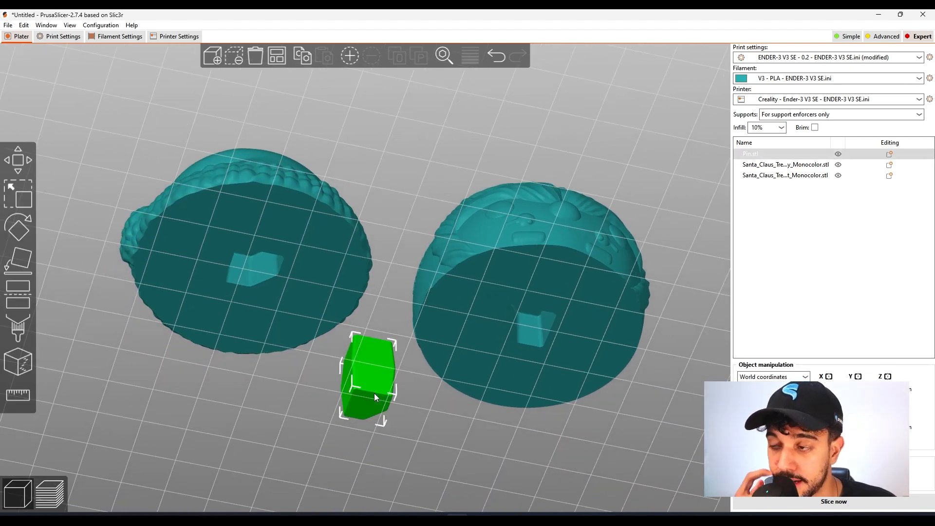
left_click(338, 283)
left_click(496, 308)
left_click(449, 127)
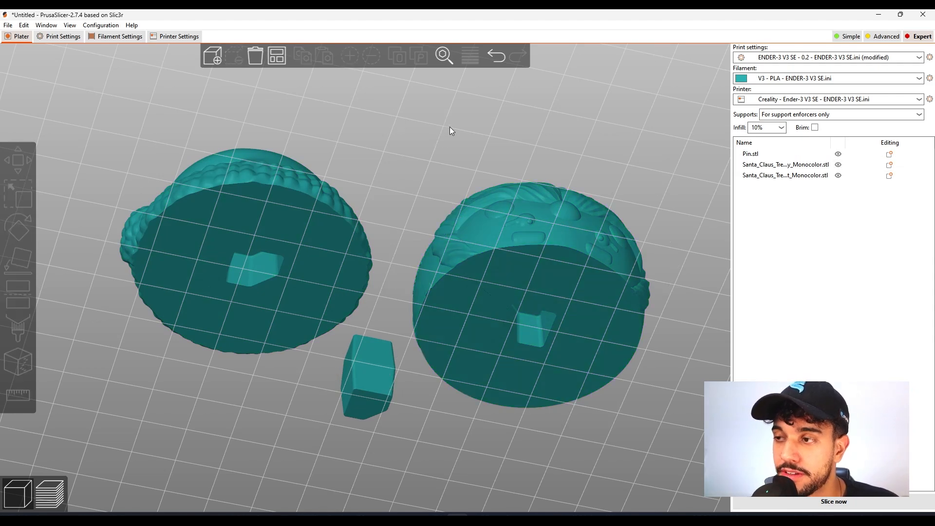
left_click_drag(449, 127, 463, 282)
mouse_move(471, 380)
left_mouse_down()
mouse_move(476, 359)
mouse_move(480, 366)
left_mouse_up()
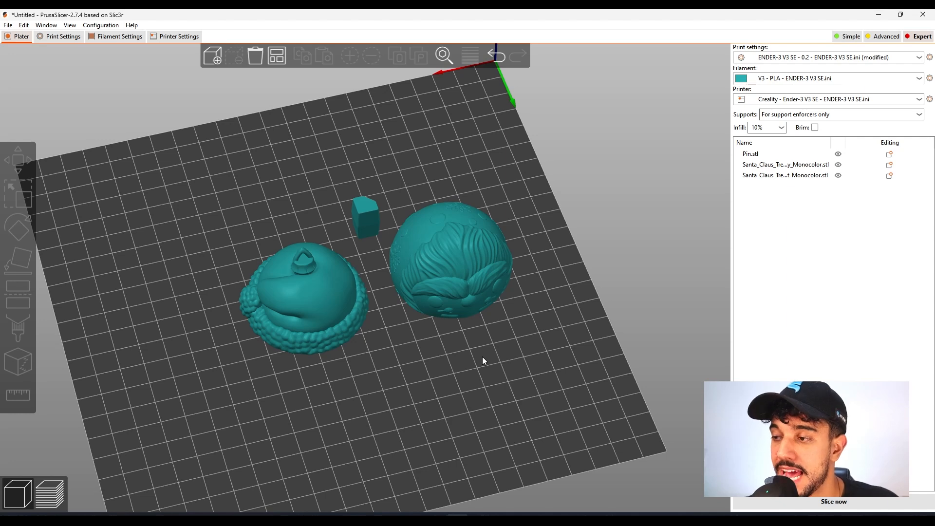
Reposition the Santa hat, face and pin parts on the print bed
left_click_drag(398, 417, 312, 319)
left_click(350, 311)
left_click_drag(464, 264, 442, 281)
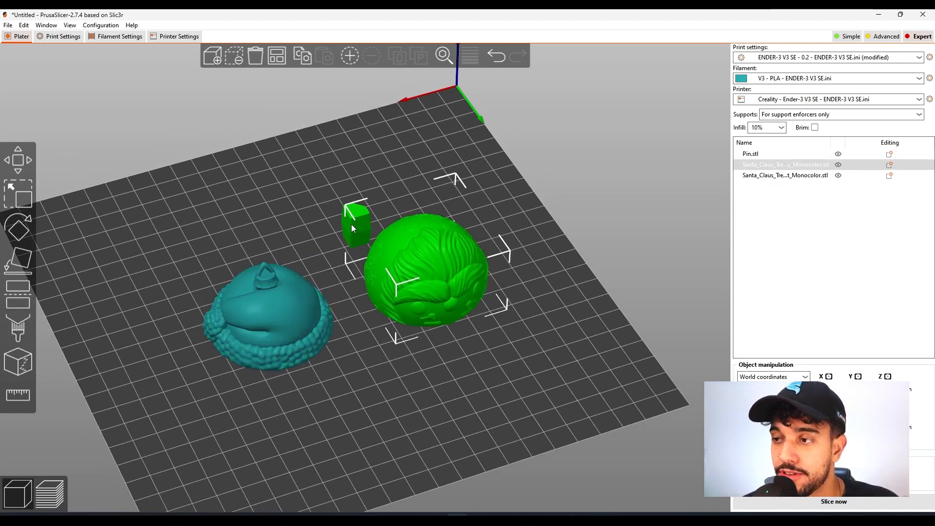
left_click_drag(352, 224, 330, 235)
left_click(377, 315)
left_click_drag(373, 380, 374, 356)
left_click_drag(392, 285, 382, 266)
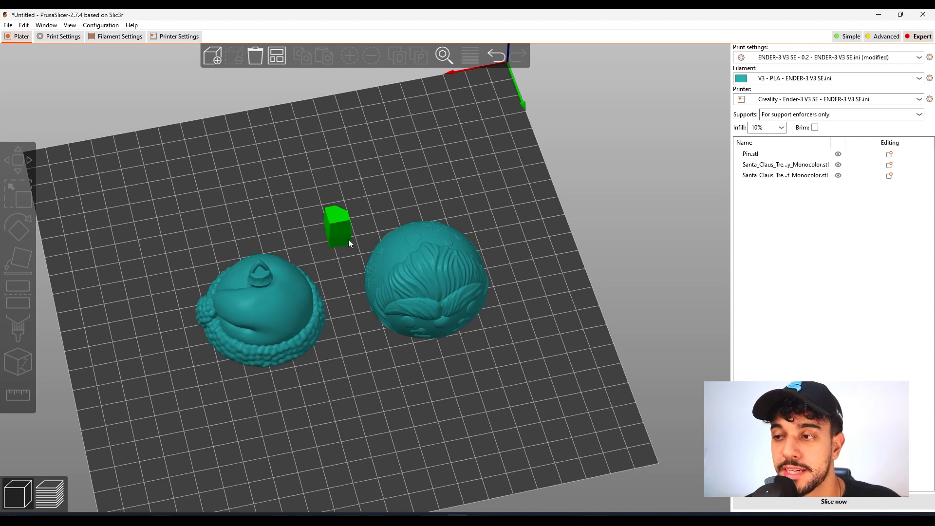
Examine the hat, face and pin parts from several angles and close up on the print bed
left_click_drag(348, 348, 356, 258)
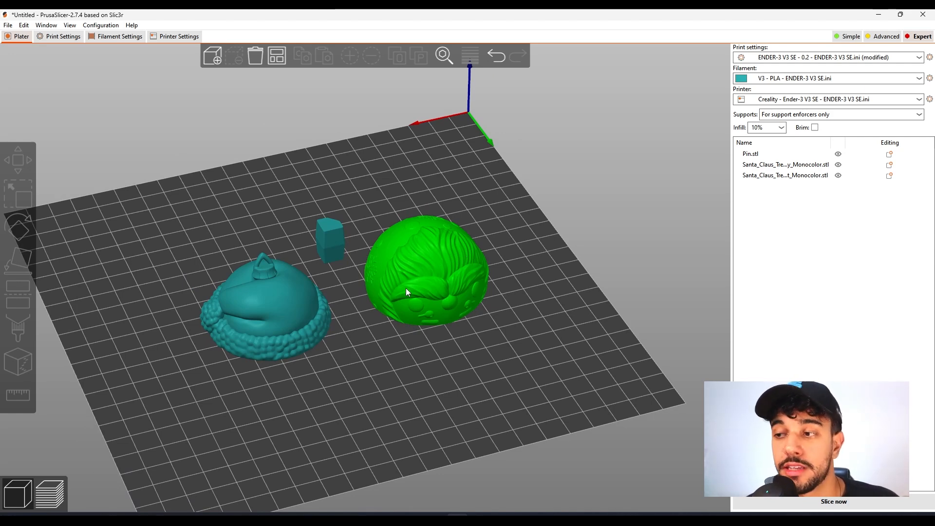
scroll(397, 382, "up", 3)
scroll(403, 384, "down", 2)
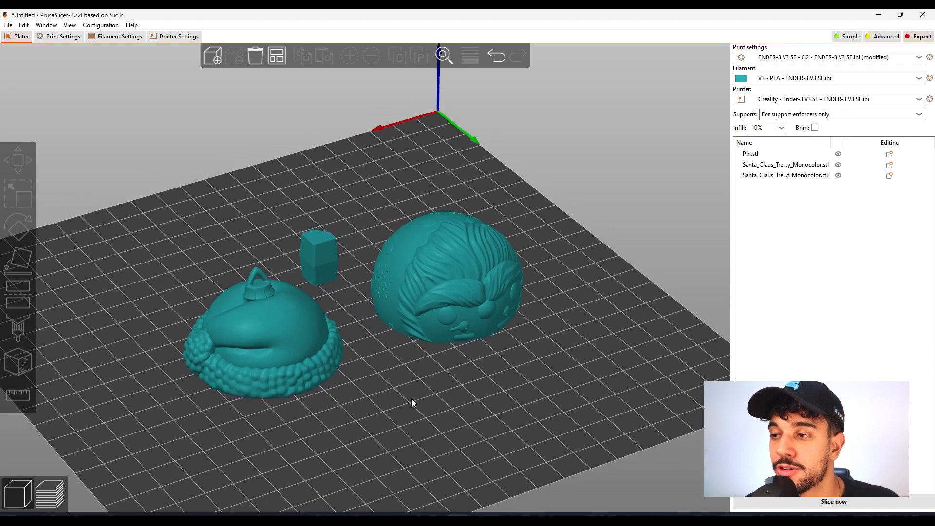
left_click_drag(413, 401, 409, 404)
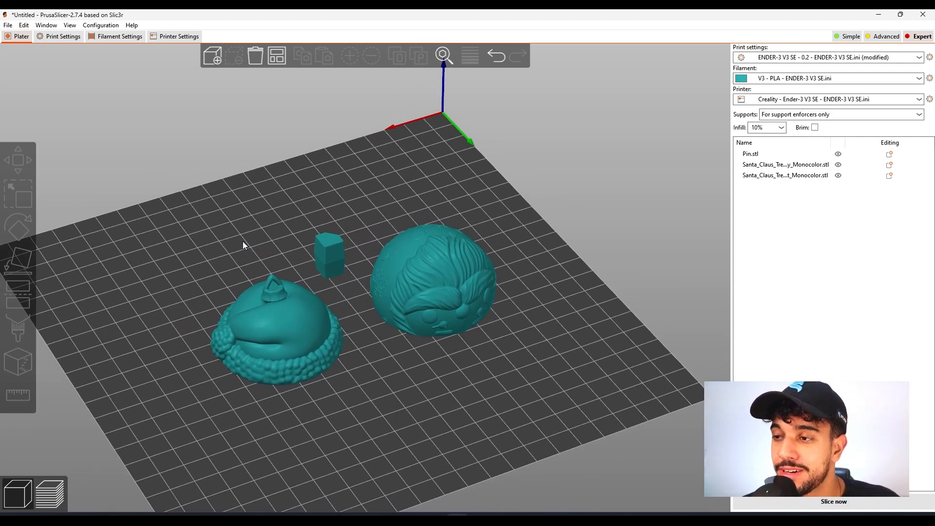
left_click(293, 300)
left_click(402, 280)
left_click(287, 337)
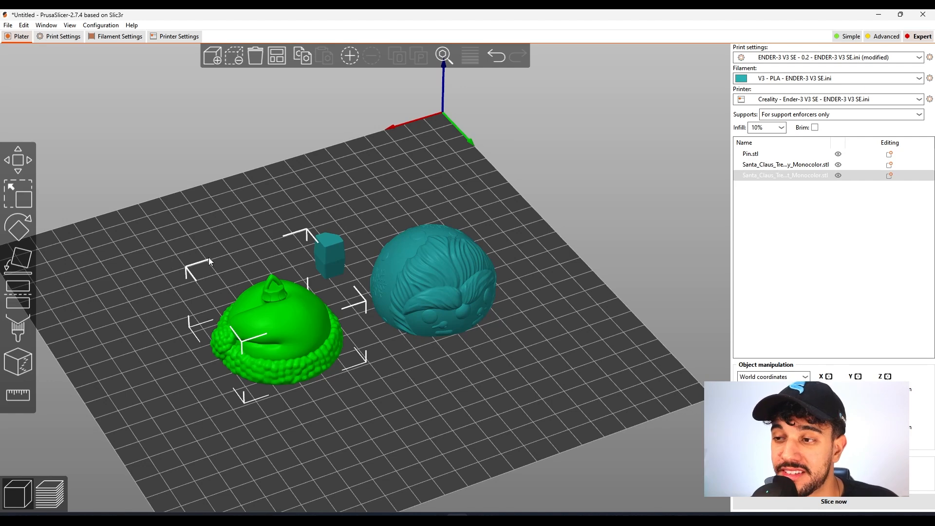
left_click_drag(451, 408, 483, 338)
left_click(446, 235)
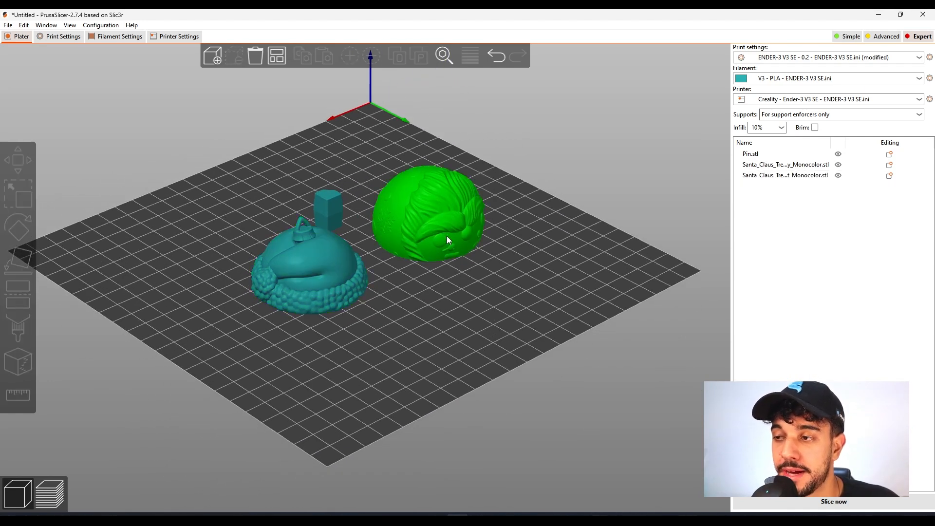
left_click(349, 273)
scroll(457, 316, "up", 5)
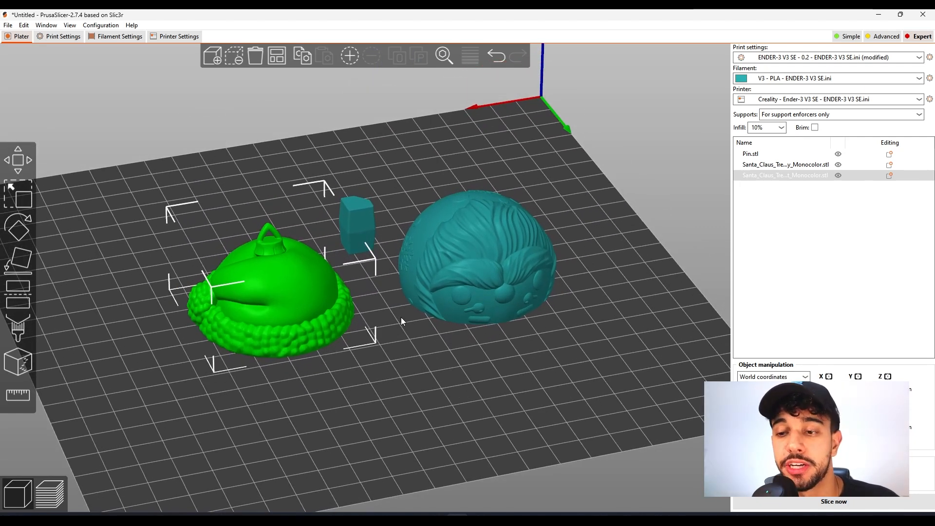
left_click(401, 318)
left_click_drag(408, 347, 398, 384)
scroll(403, 340, "up", 1)
scroll(402, 339, "down", 2)
scroll(397, 380, "up", 3)
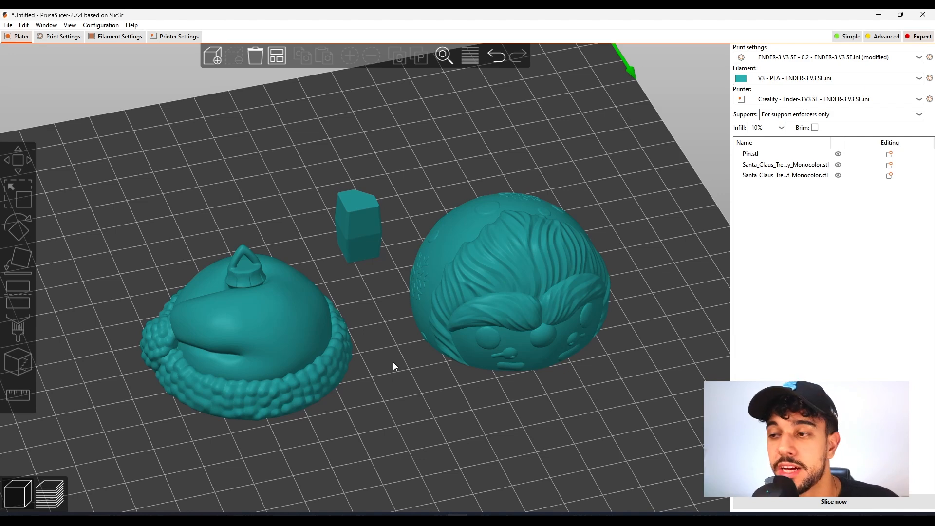
scroll(393, 362, "up", 3)
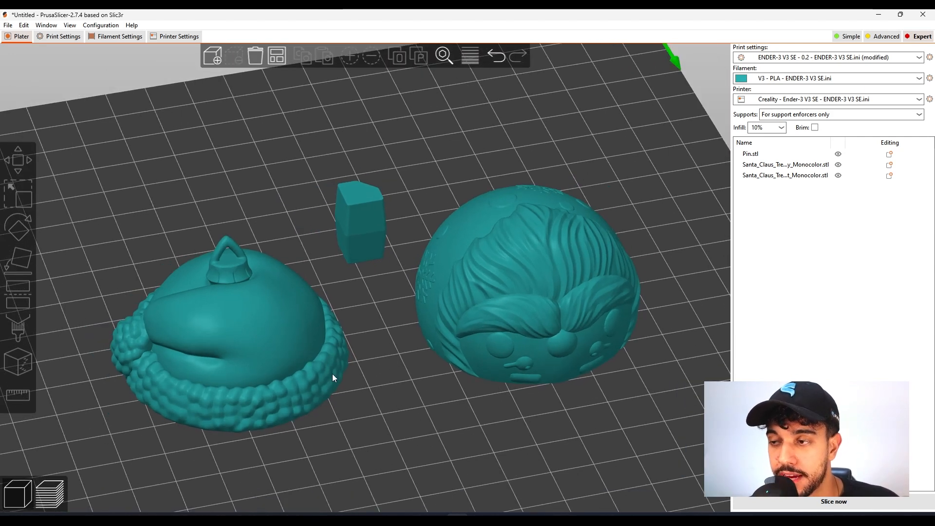
scroll(437, 435, "up", 3)
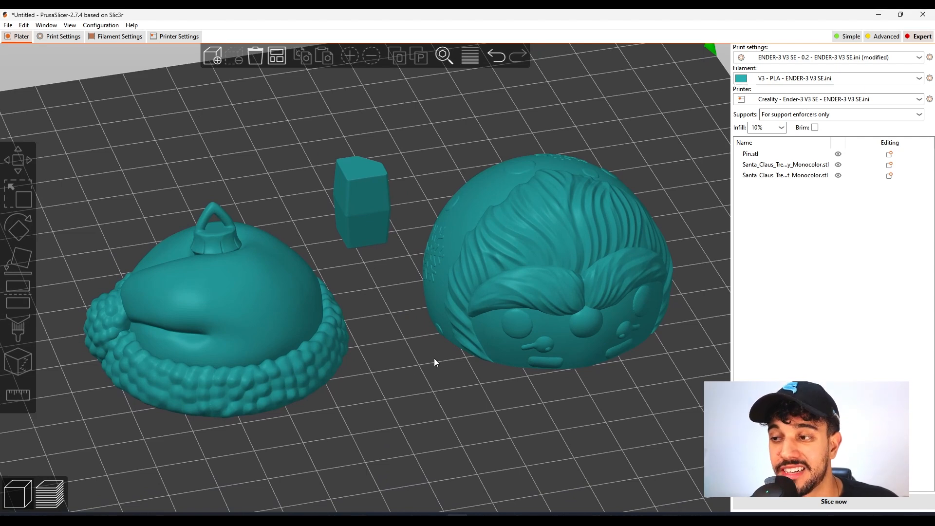
scroll(388, 334, "down", 2)
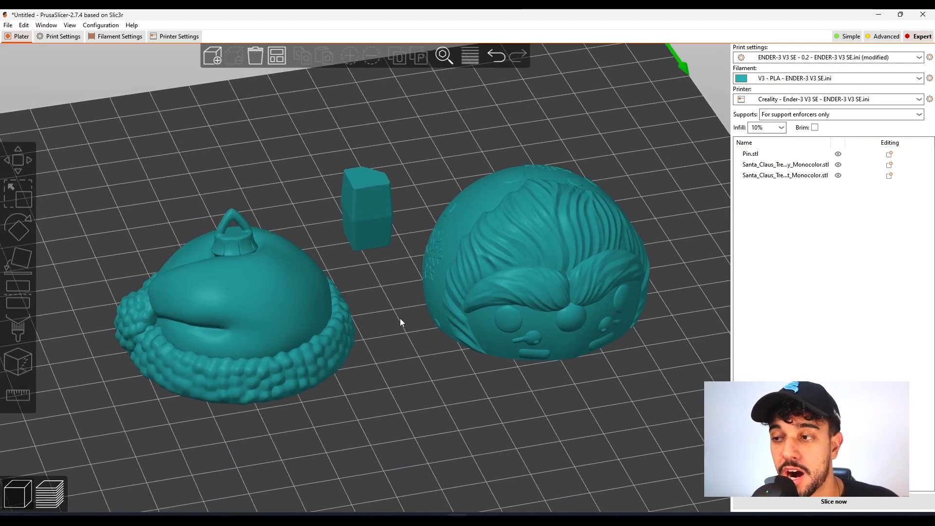
Turn off support material generation in the print settings and return to the plate
left_click(62, 38)
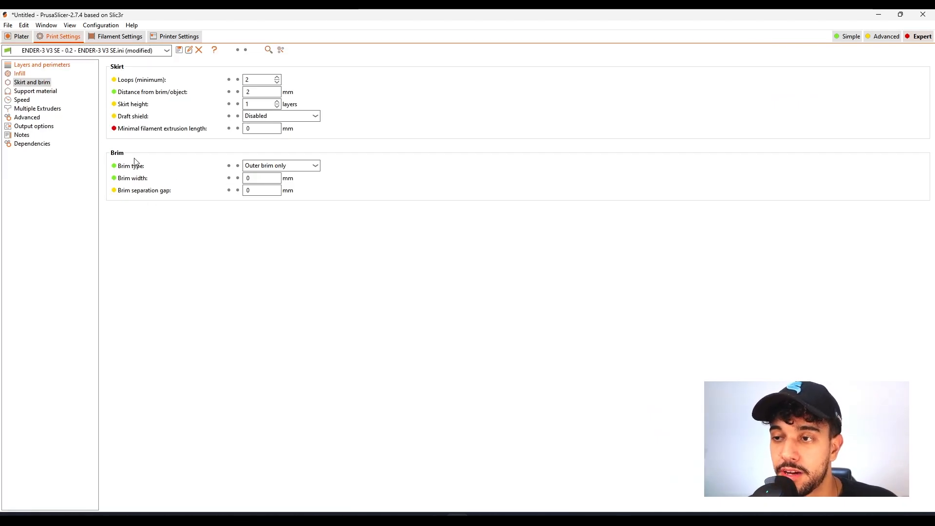
left_click(36, 91)
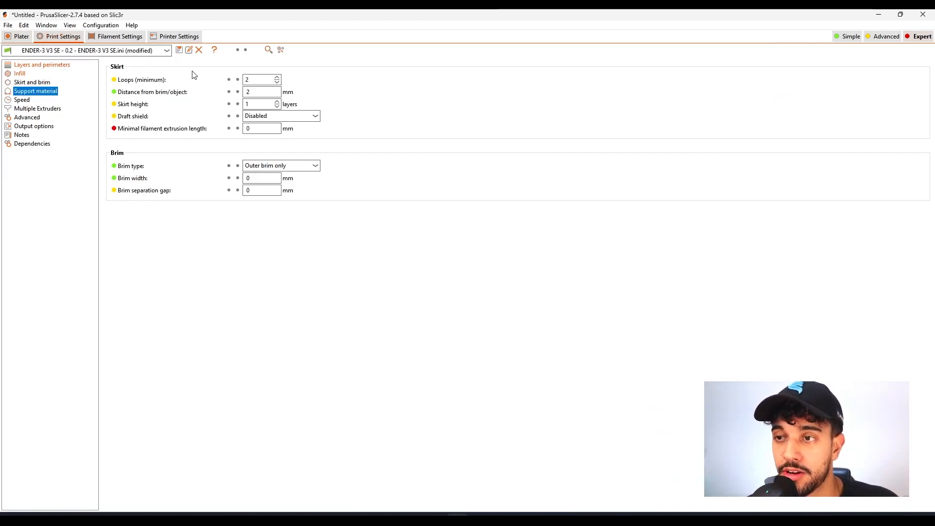
left_click(247, 79)
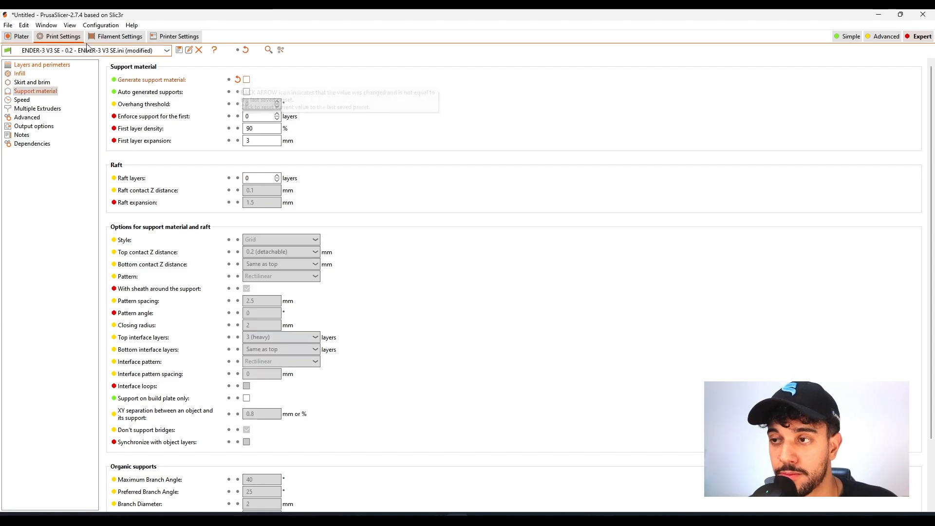
left_click(18, 37)
mouse_move(457, 354)
left_mouse_down()
mouse_move(522, 355)
mouse_move(455, 360)
mouse_move(431, 326)
mouse_move(443, 353)
mouse_move(474, 369)
mouse_move(447, 364)
left_mouse_up()
Review the print move speeds in the speed settings, and return to the plate
left_click(75, 35)
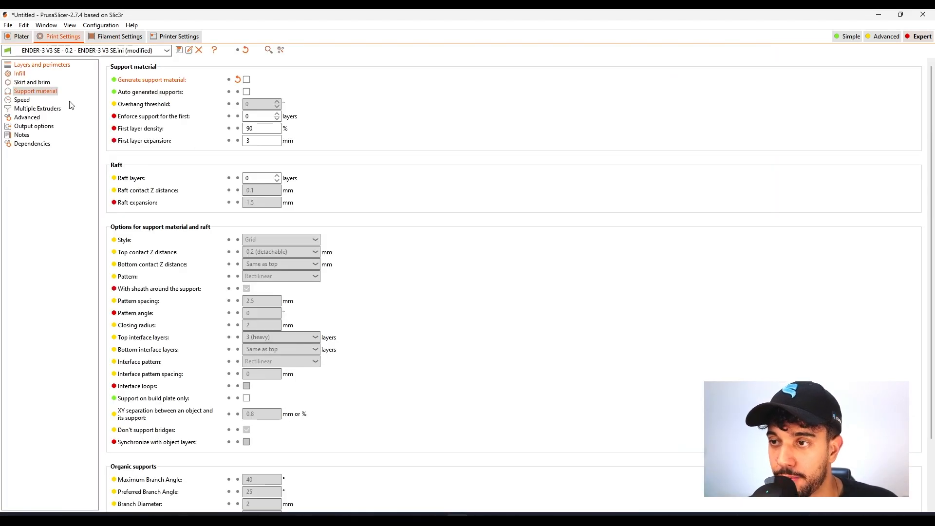
left_click(24, 101)
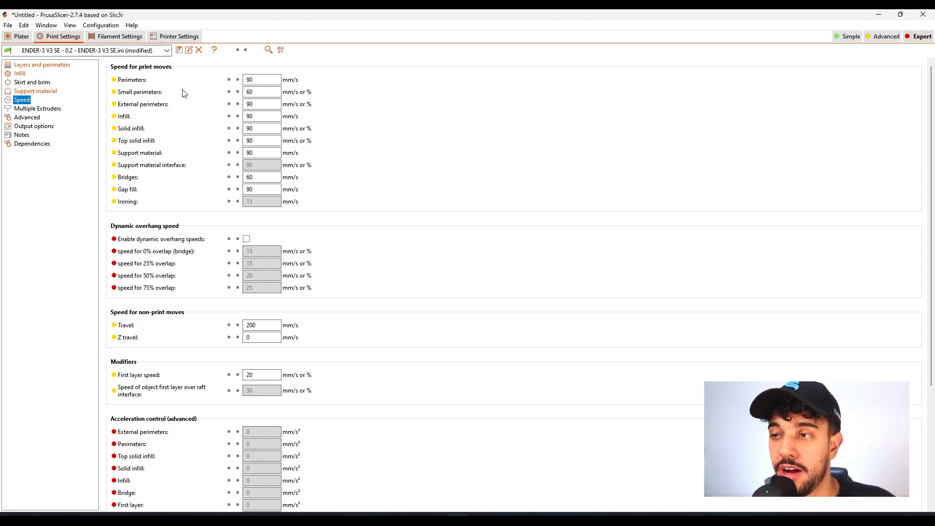
left_click(17, 37)
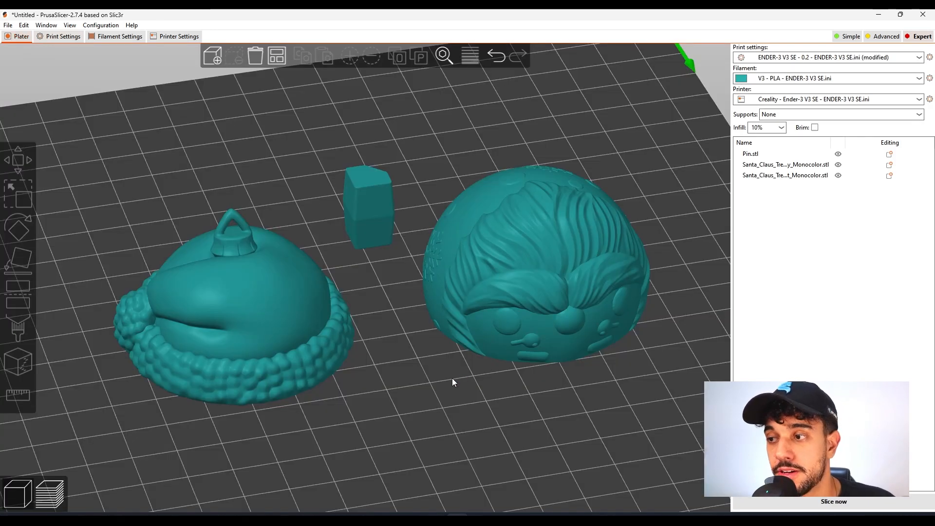
Slice the plate and scrub the layer preview down to about mid-height and back to the top
scroll(452, 378, "down", 4)
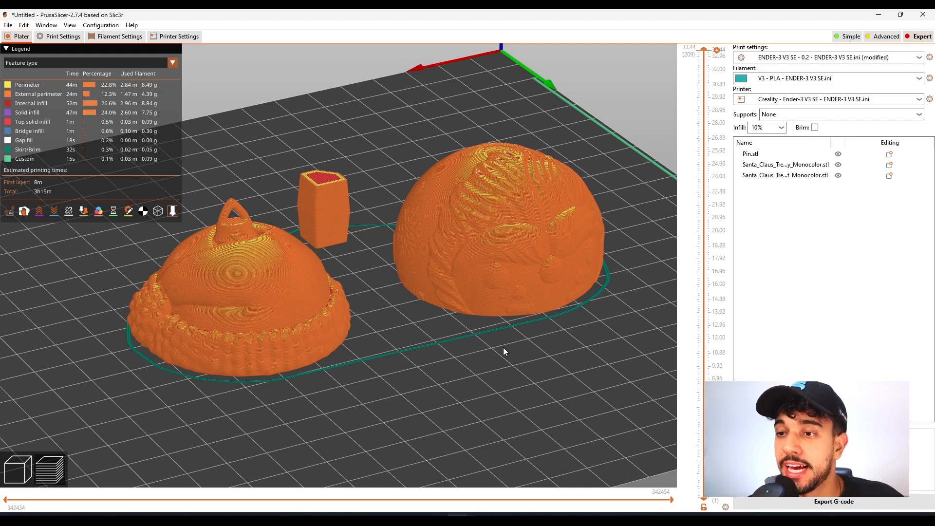
left_click_drag(492, 358, 445, 346)
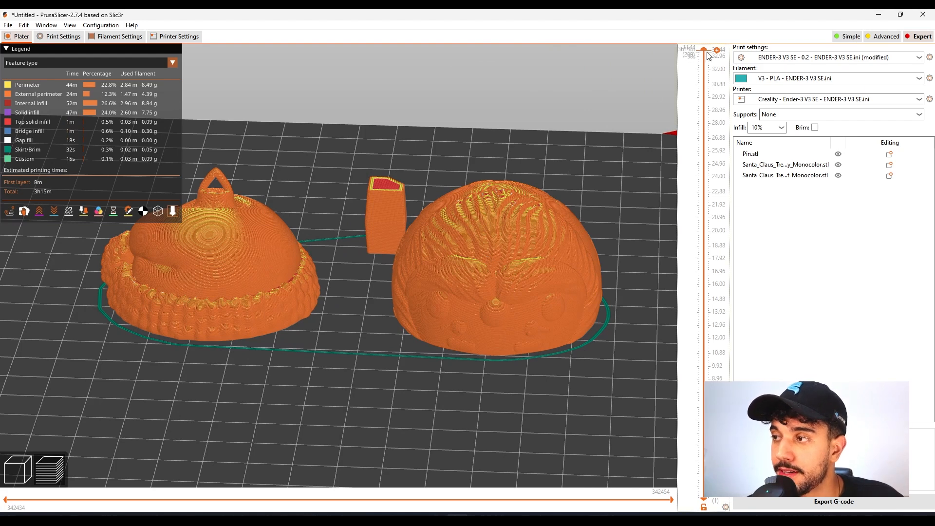
left_click_drag(703, 50, 701, 271)
left_click_drag(642, 367, 532, 338)
left_click_drag(703, 271, 703, 49)
left_click_drag(576, 178, 584, 156)
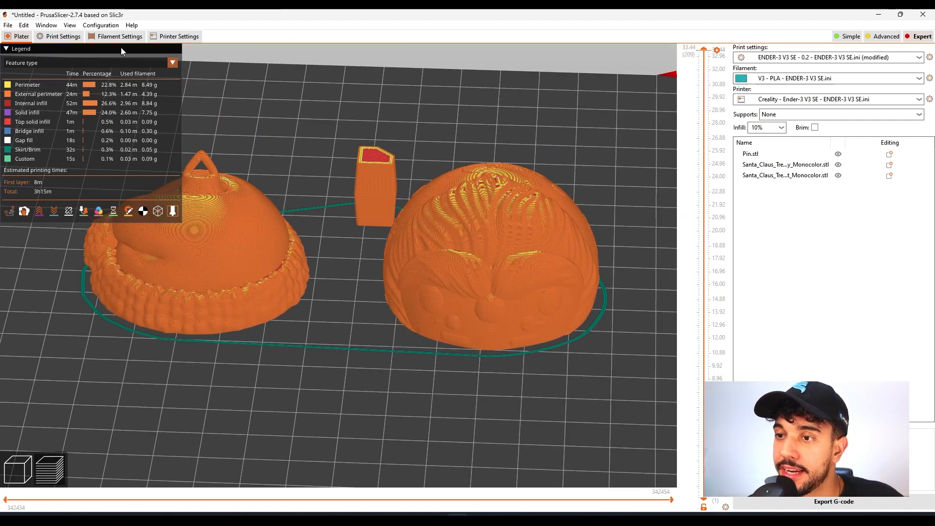
Colour the sliced preview by speed and examine the hat's loop up close
left_click(117, 62)
left_click(58, 103)
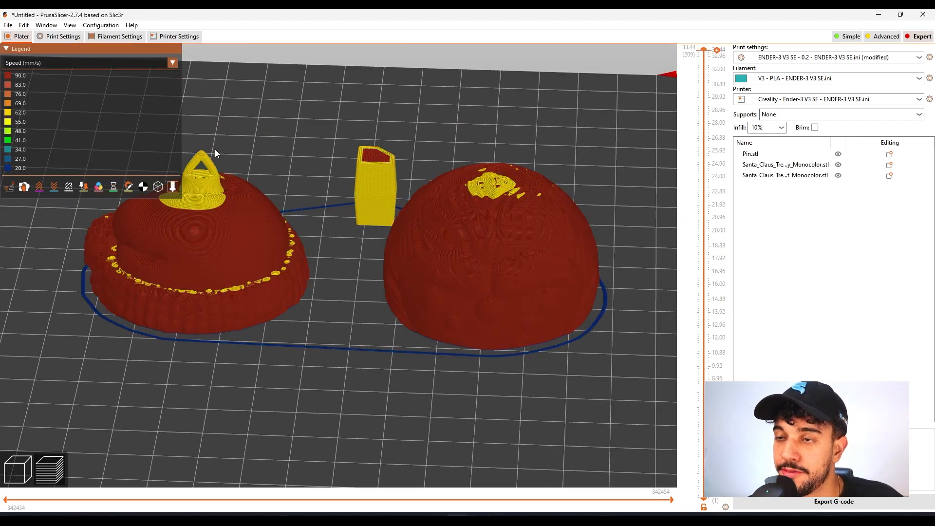
scroll(263, 205, "up", 5)
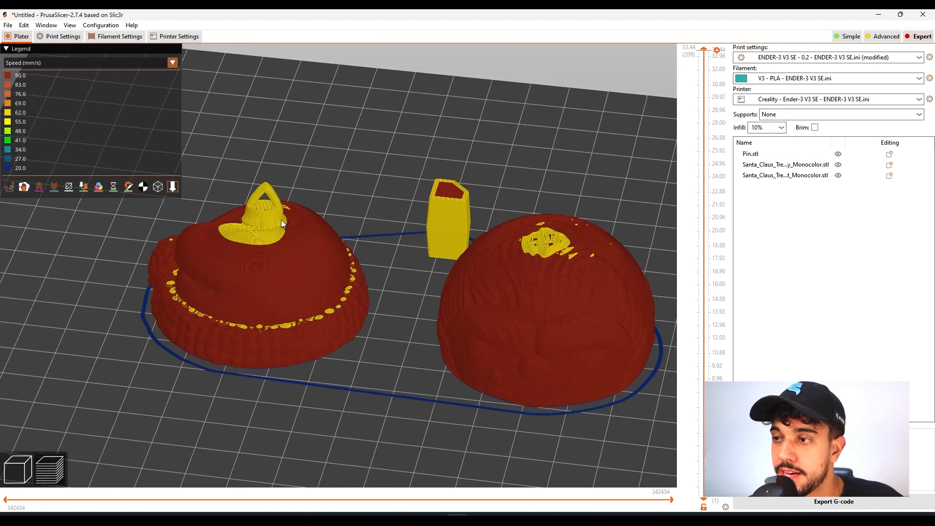
scroll(255, 210, "up", 1)
middle_click_drag(254, 210, 282, 235)
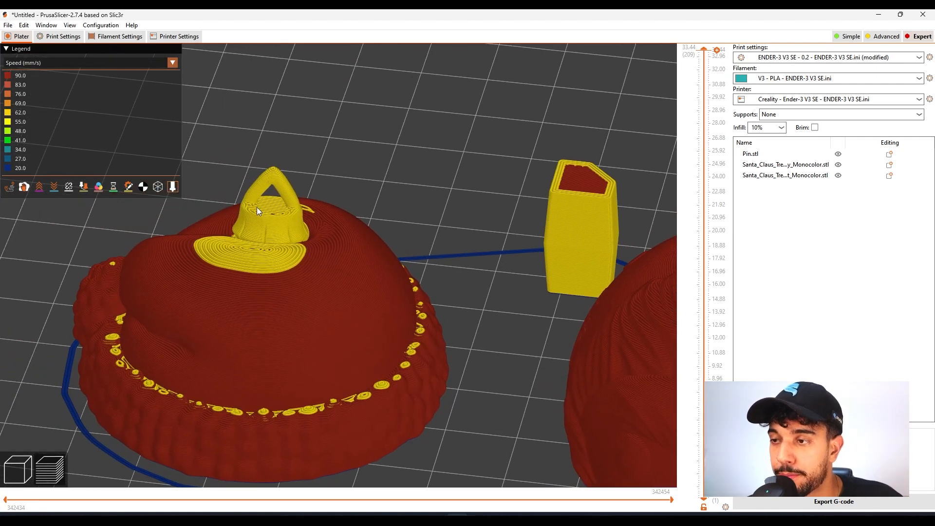
scroll(257, 206, "down", 1)
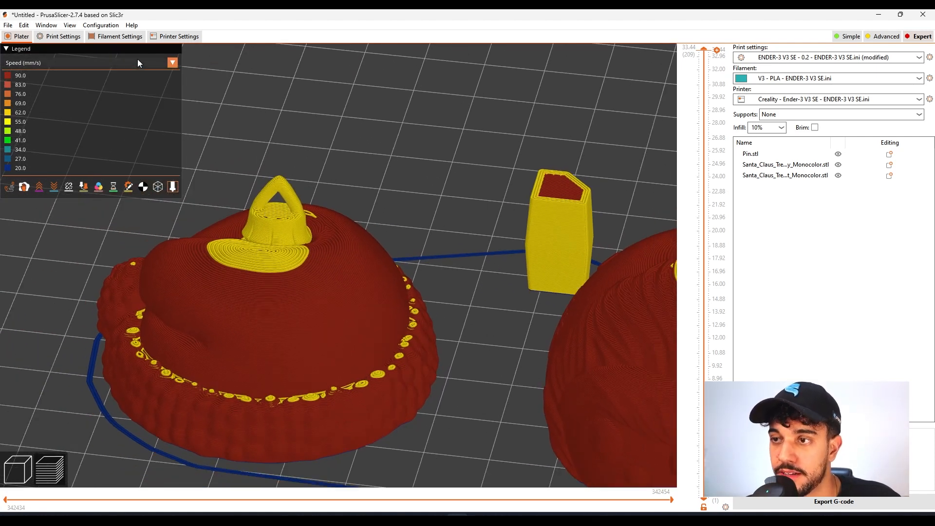
Switch the preview colouring back to feature type and view the sliced parts from another angle
left_click(150, 61)
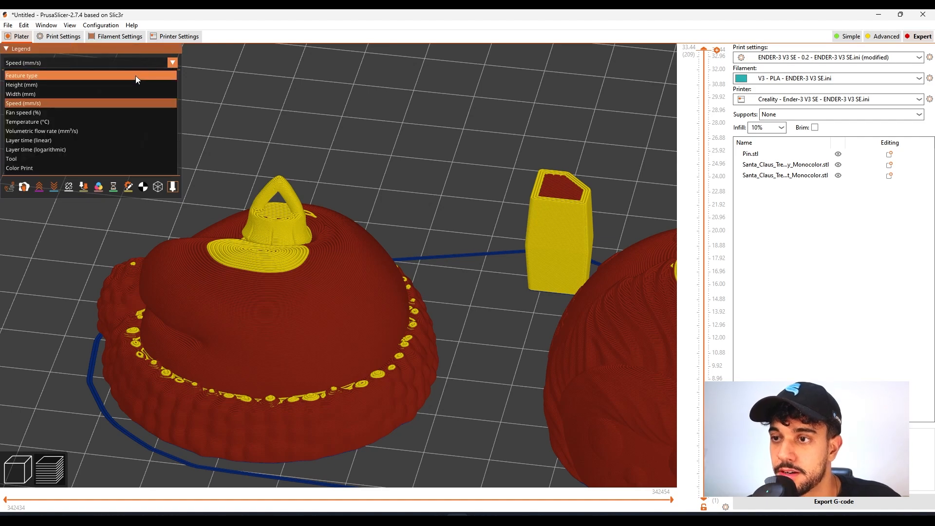
left_click(136, 75)
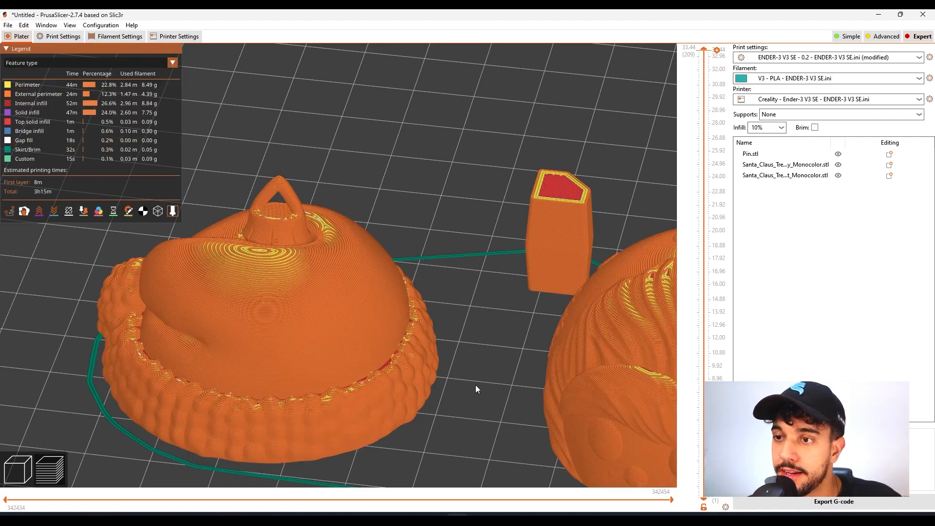
scroll(475, 385, "down", 4)
mouse_move(429, 347)
left_mouse_down()
mouse_move(414, 347)
mouse_move(445, 343)
mouse_move(437, 330)
left_mouse_up()
right_click_drag(438, 331, 424, 312)
scroll(424, 312, "up", 1)
scroll(424, 312, "down", 3)
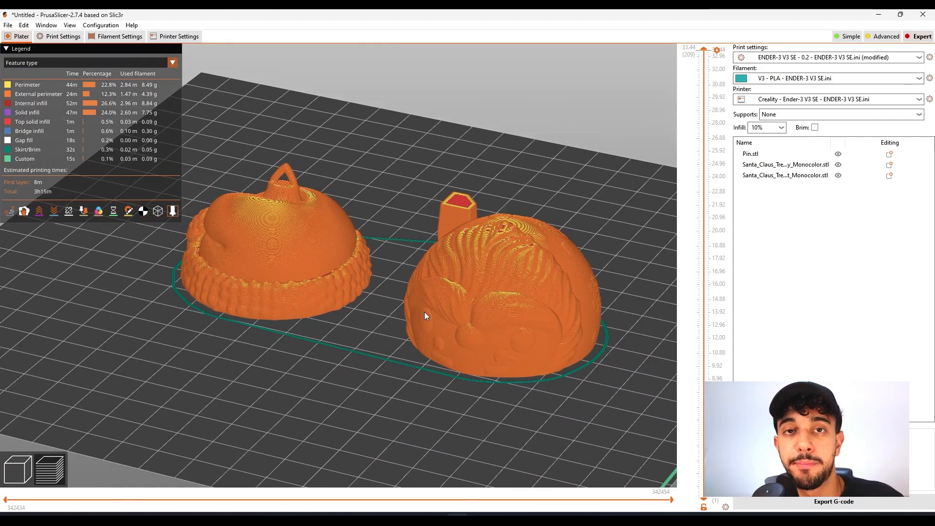